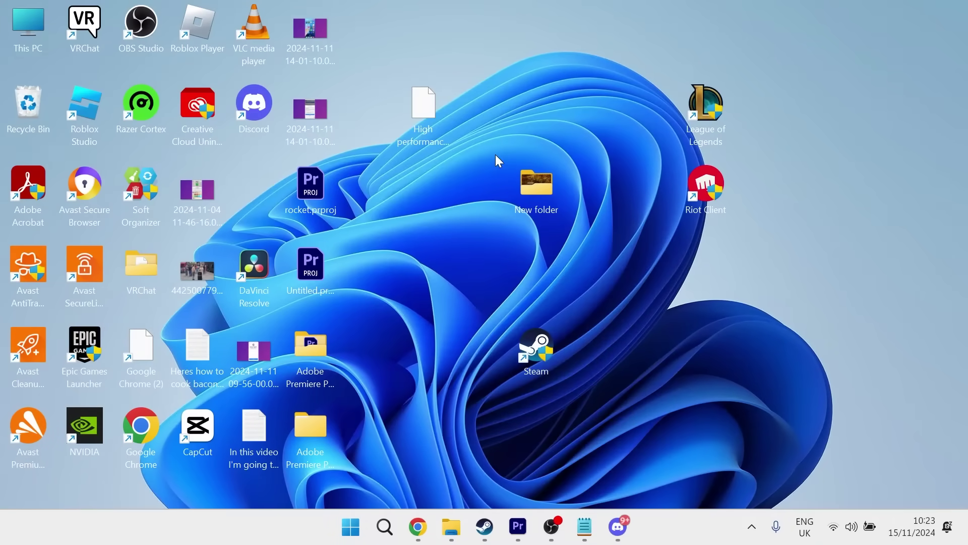
Launch Task Manager, filter processes for 'discord', and end the Discord task.
key(super)
text(task)
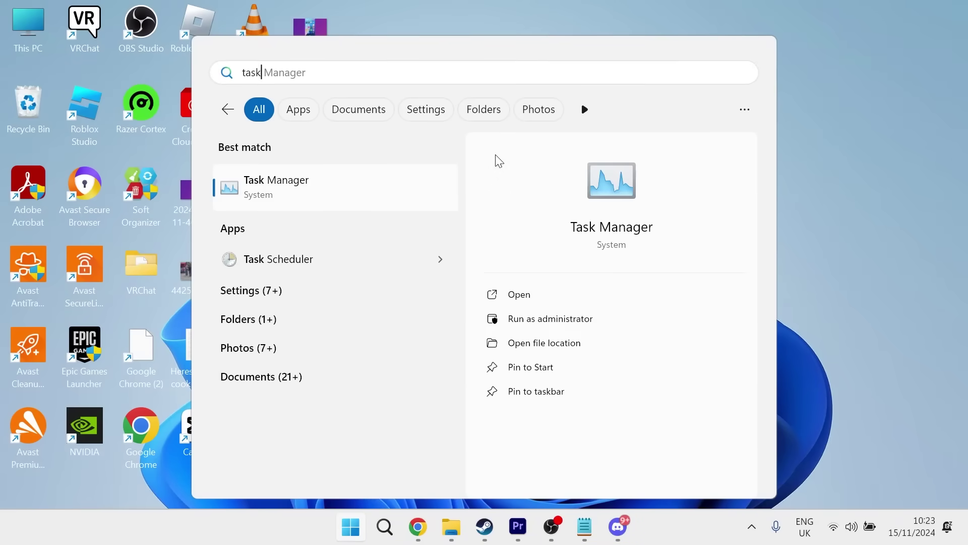
click(381, 190)
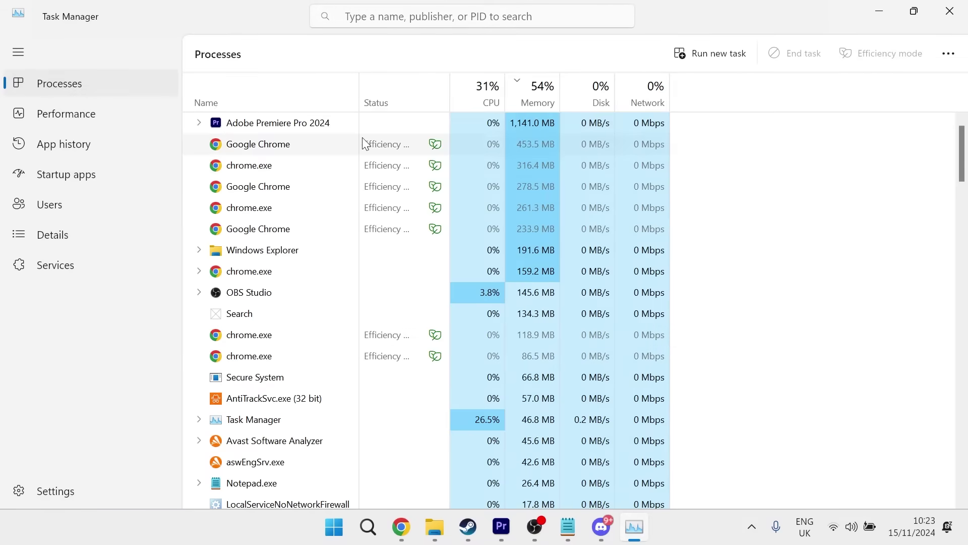
click(411, 17)
text(di)
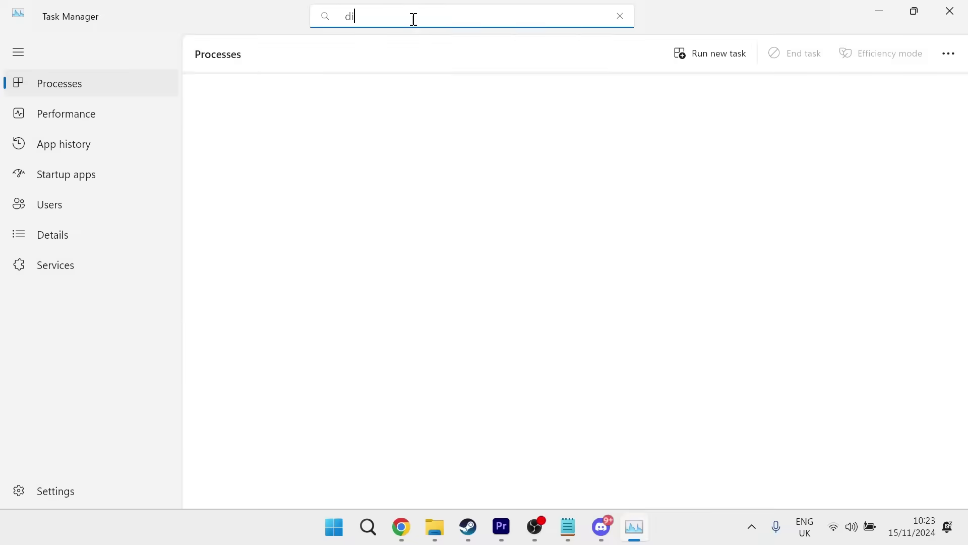
text(scord)
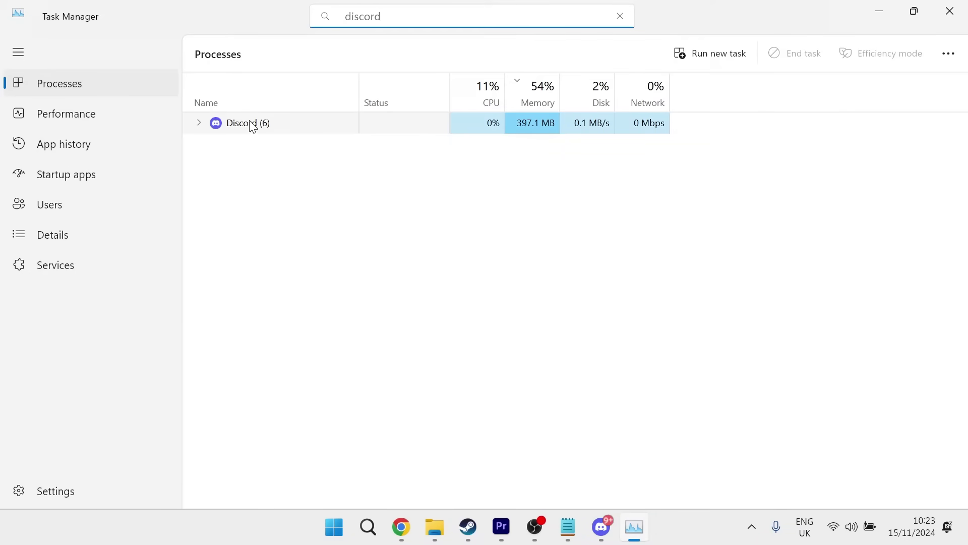
right_click(252, 126)
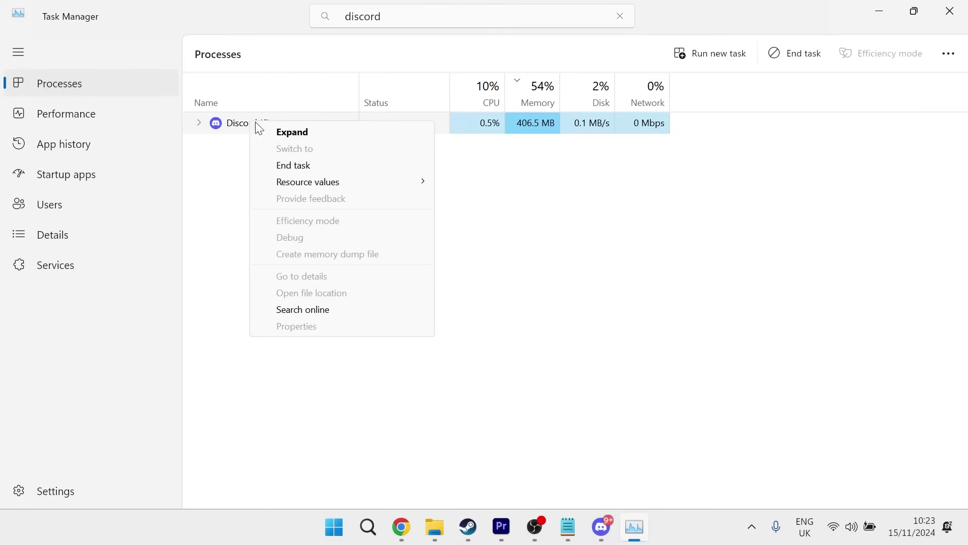
click(329, 165)
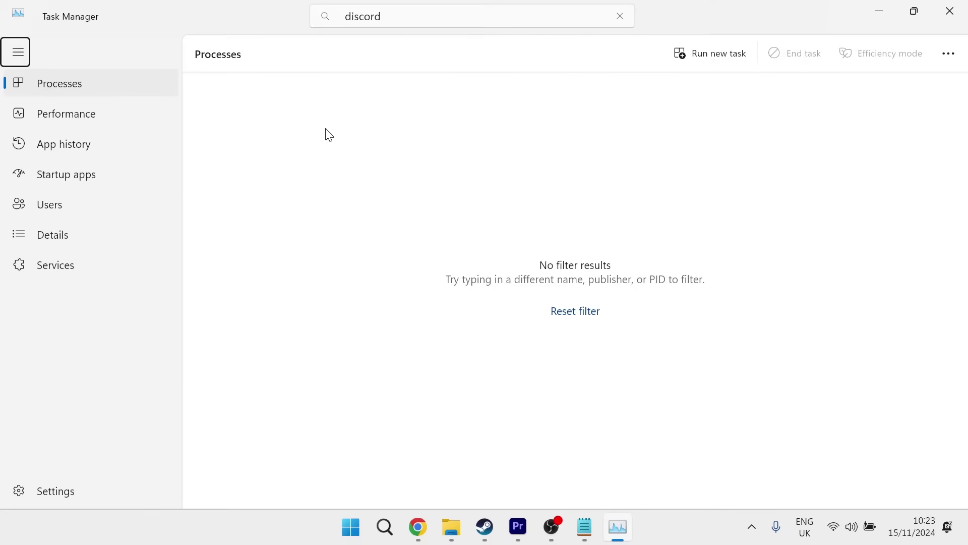
Close Task Manager and launch the Run dialog from Start search.
click(952, 8)
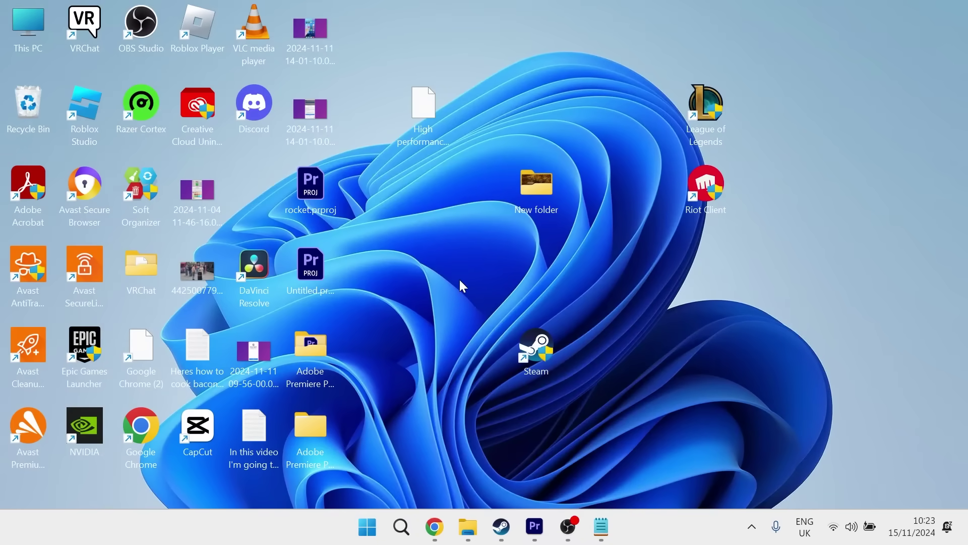
key(super)
text(run)
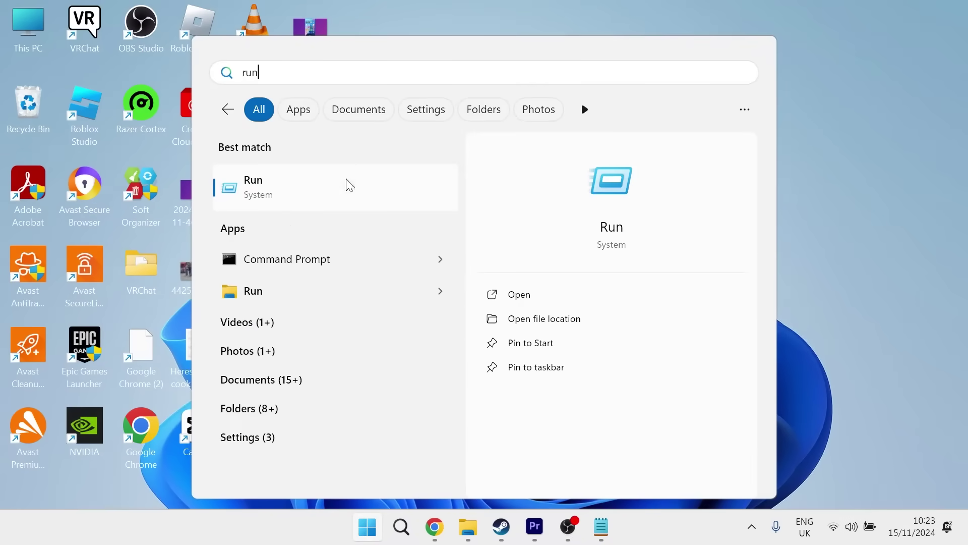
click(346, 184)
text(%locala)
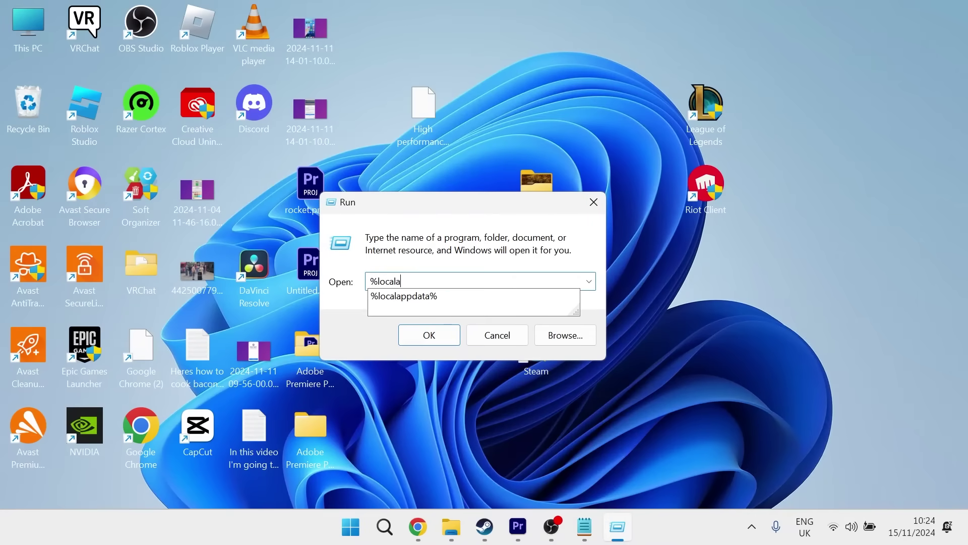
text(ppdata%)
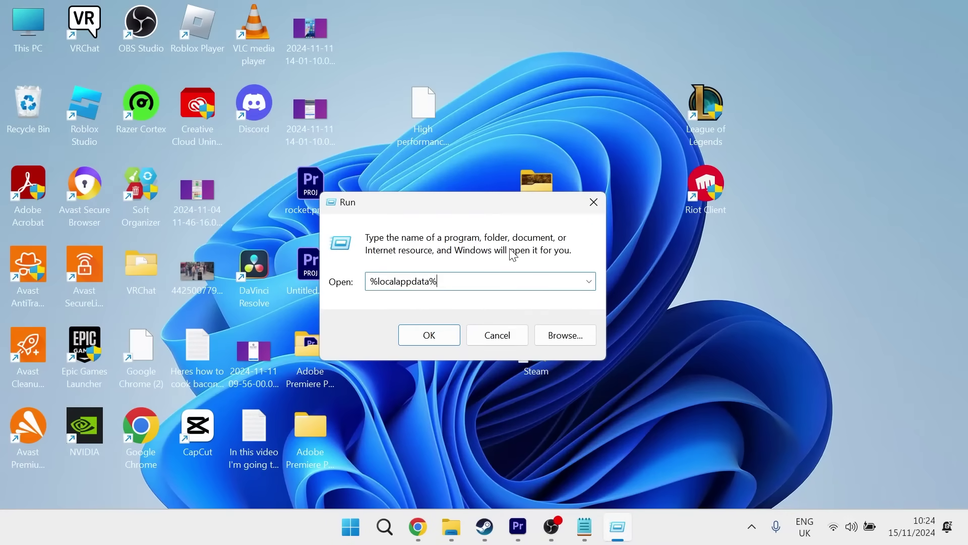
Open %localappdata%\Discord and rename Update.exe to 'Update repair.exe'.
key(Return)
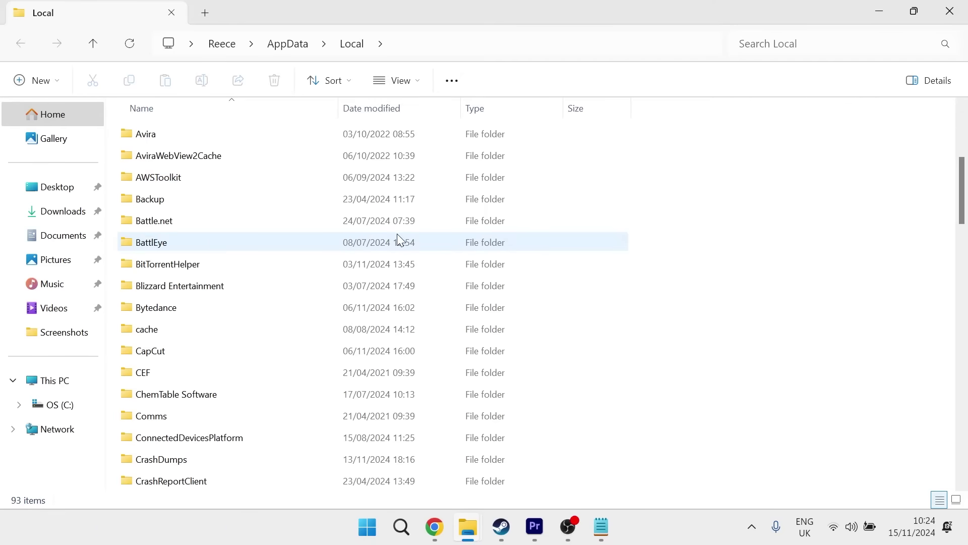
scroll(398, 234, down, 3)
scroll(361, 229, down, 1)
click(200, 328)
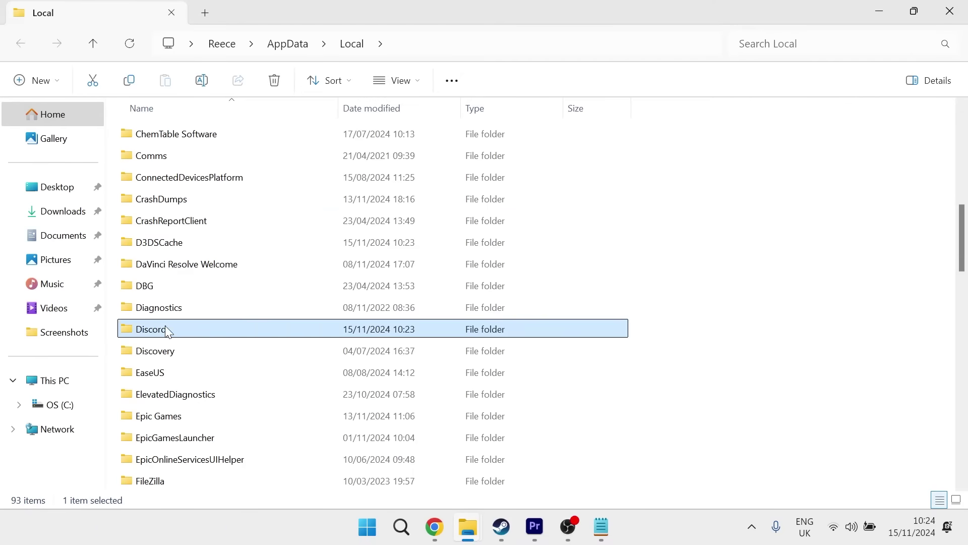
double_click(126, 332)
click(182, 287)
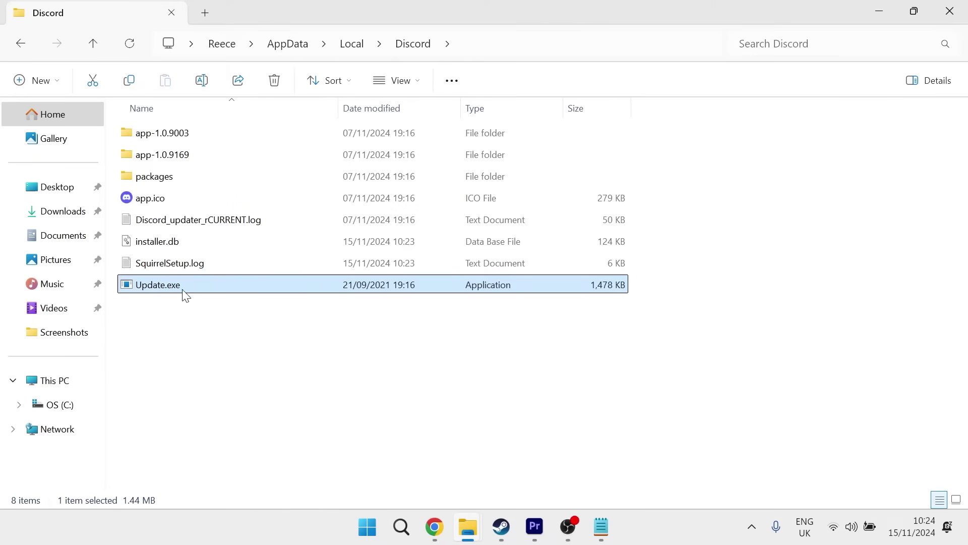
mouse_move(157, 285)
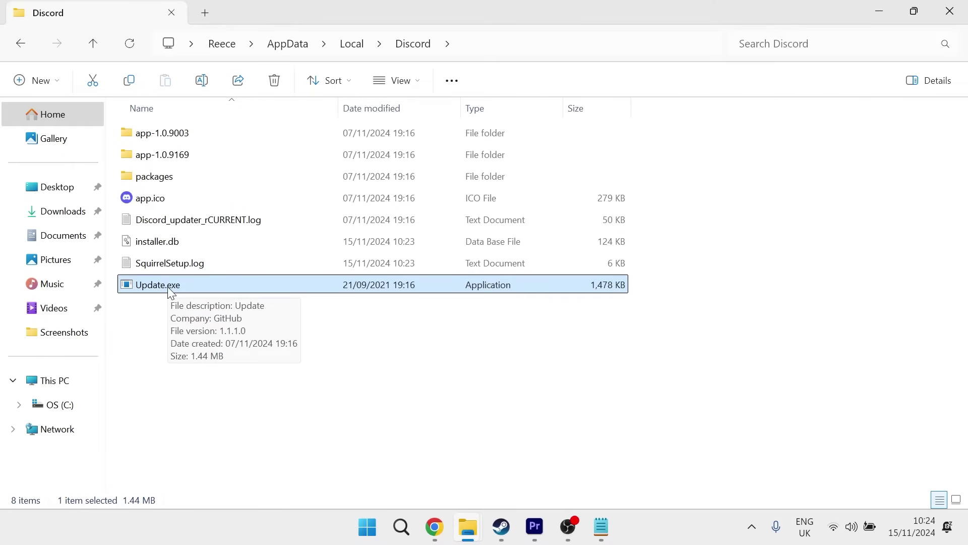
click(169, 286)
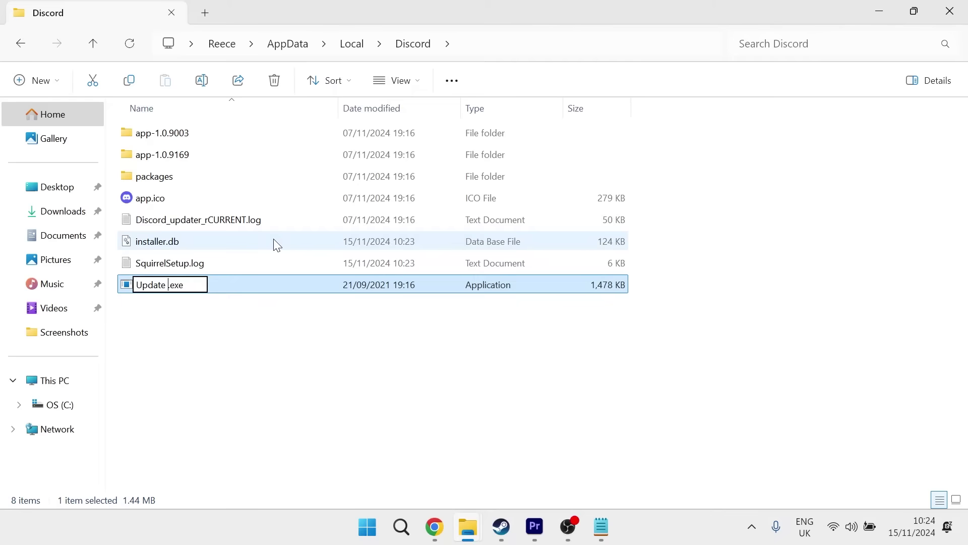
text(repair)
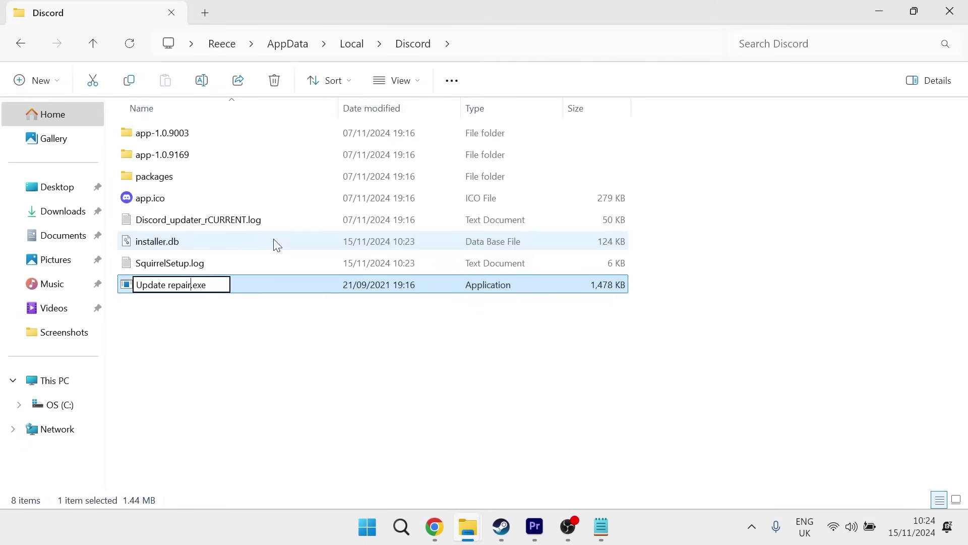
click(316, 281)
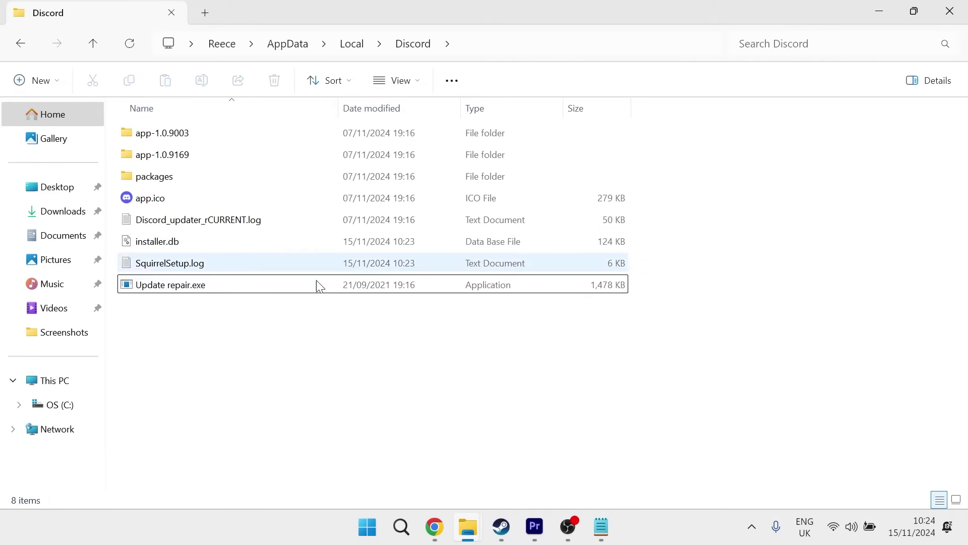
Open AppData\Roaming\discord\Cache\Cache_Data and select all 145 cache files.
click(286, 44)
double_click(174, 175)
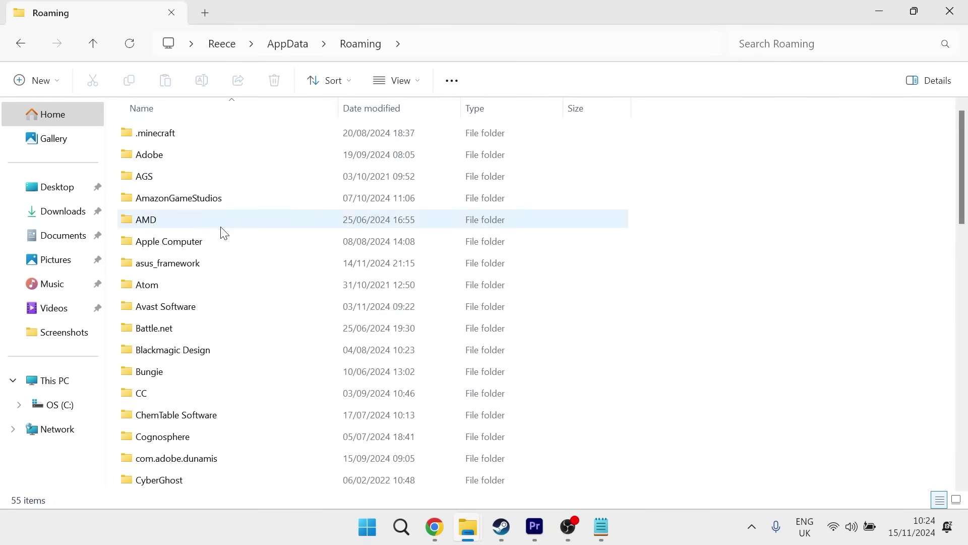
scroll(220, 234, down, 3)
click(163, 306)
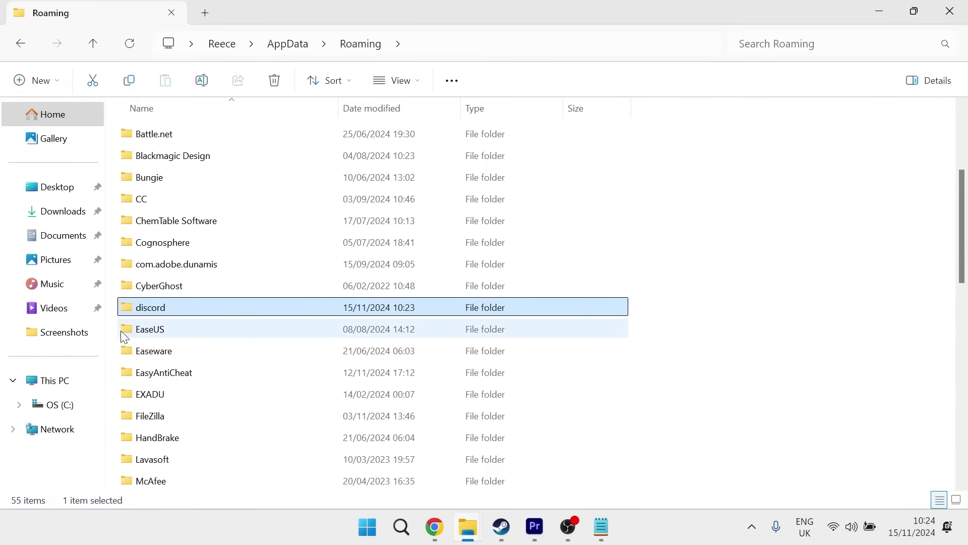
double_click(133, 306)
click(198, 175)
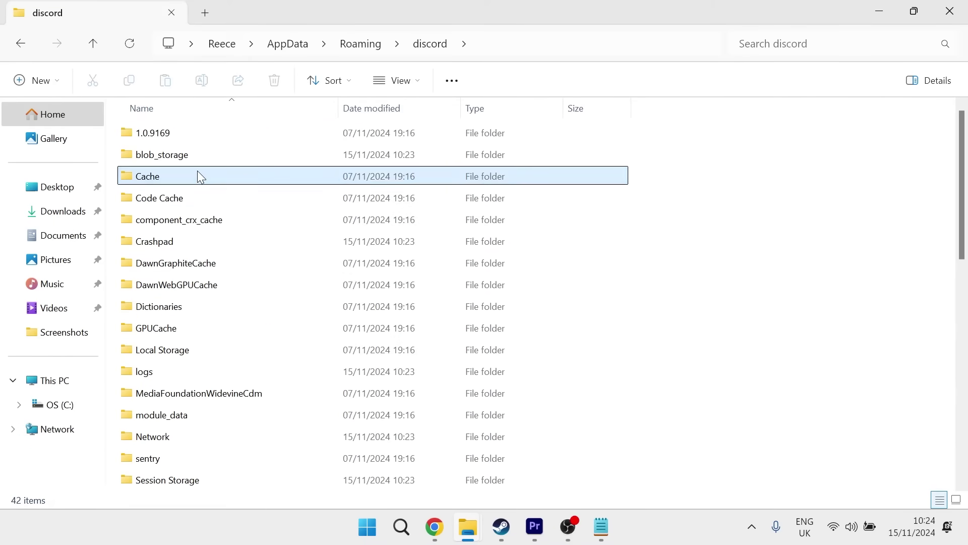
double_click(127, 182)
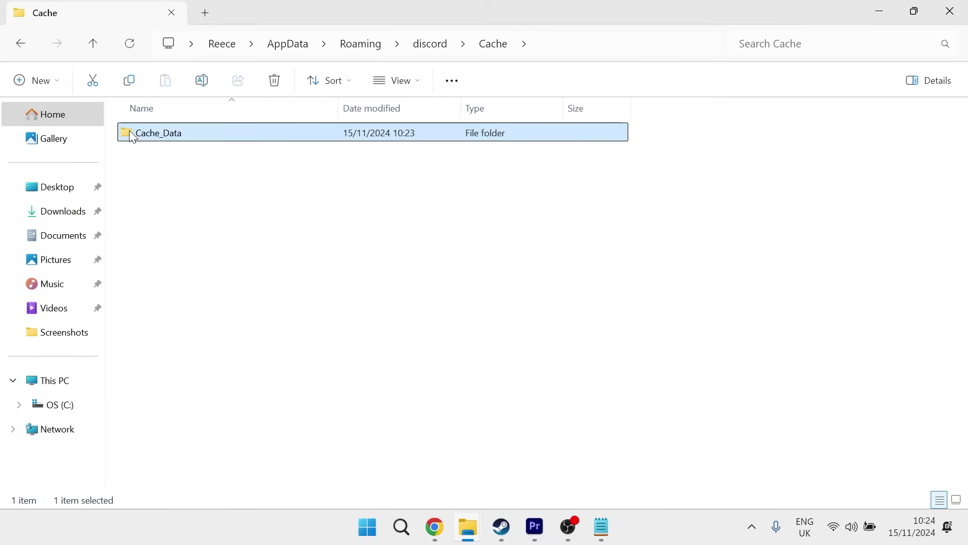
double_click(132, 136)
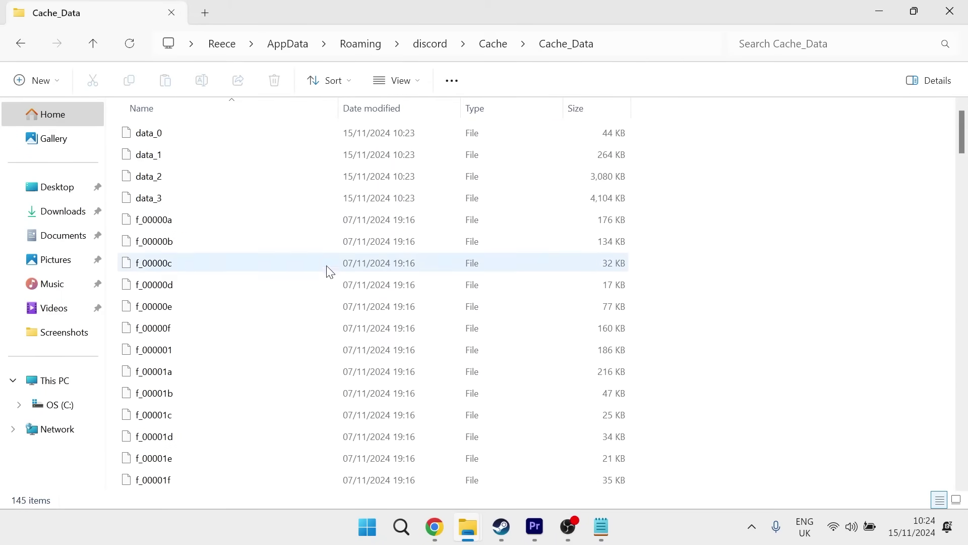
scroll(227, 321, down, 5)
scroll(242, 316, up, 5)
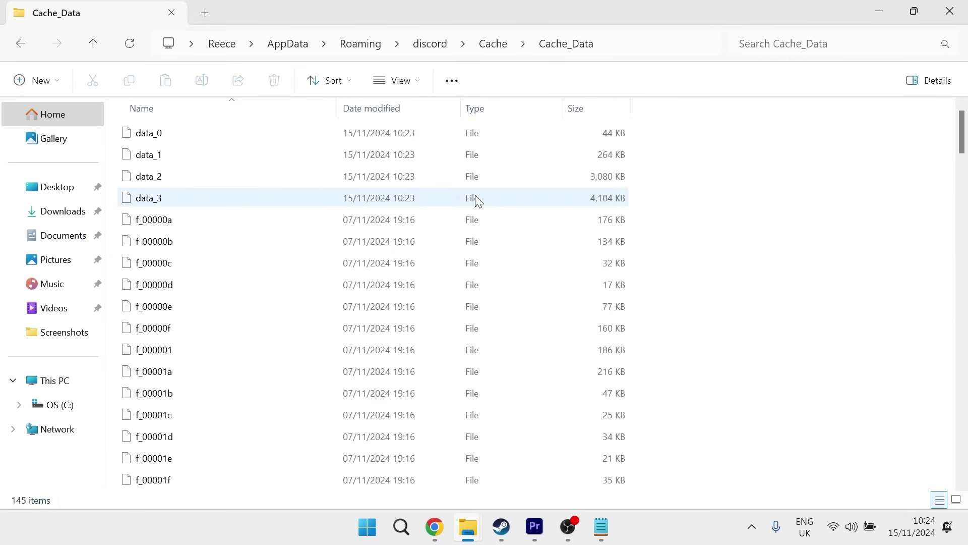
key(ctrl+a)
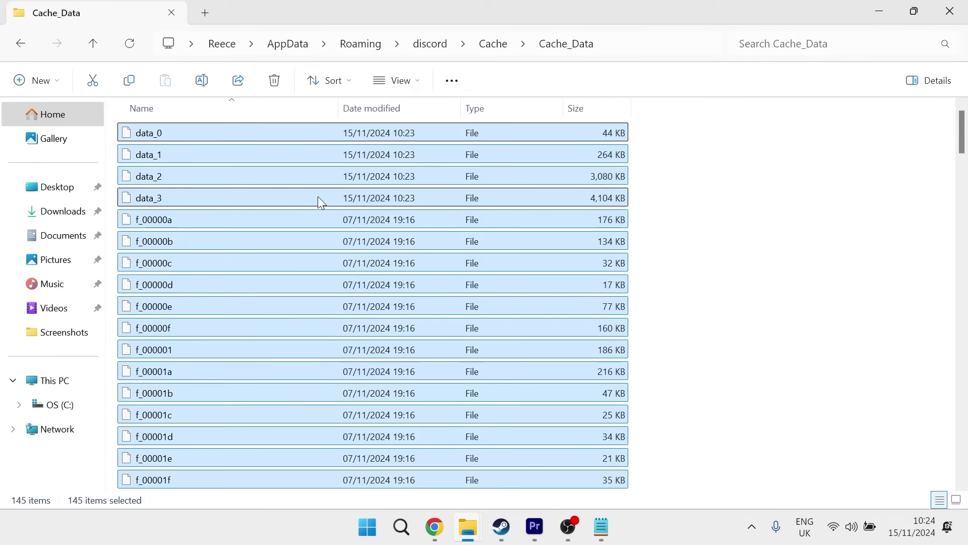
right_click(274, 176)
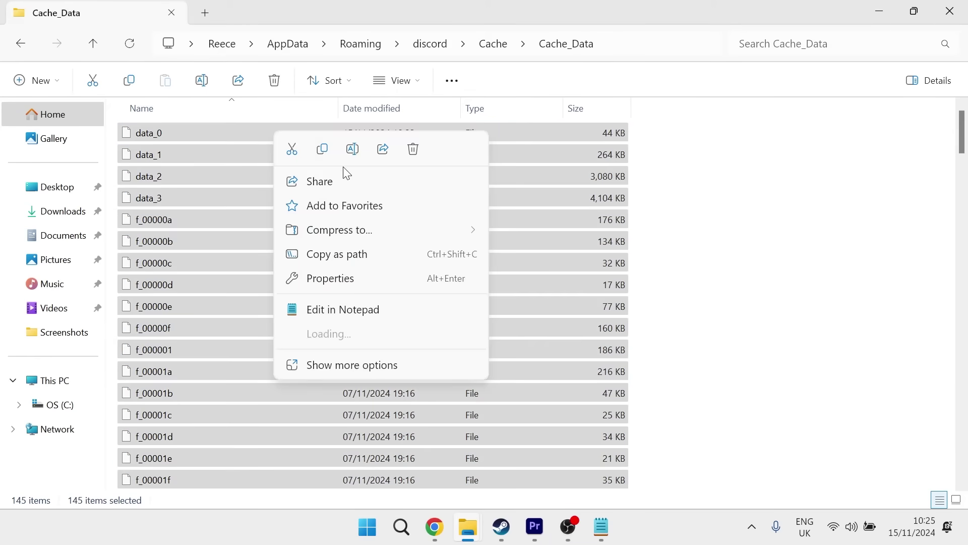
Delete the selected Discord cache files, minimise File Explorer, and bring up Start search.
click(412, 151)
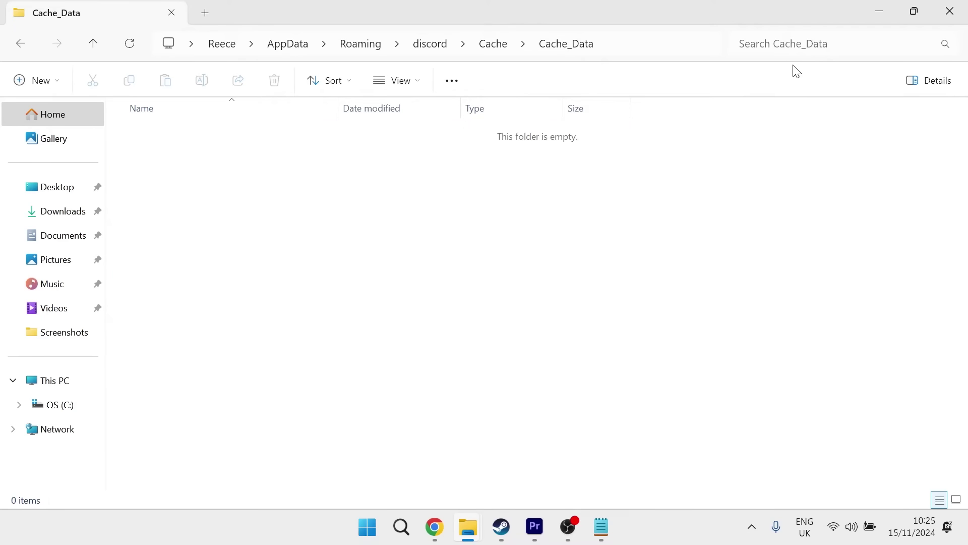
click(878, 9)
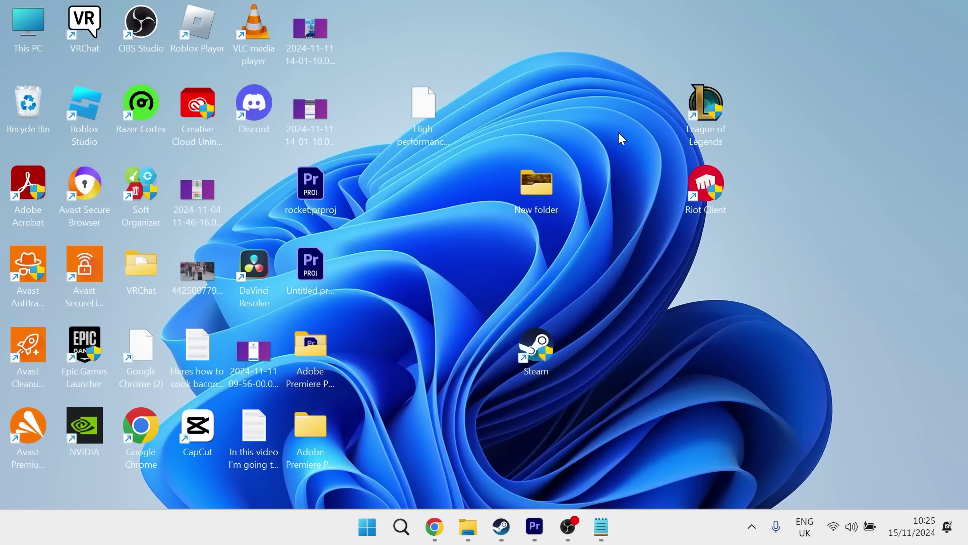
key(super)
text(discord)
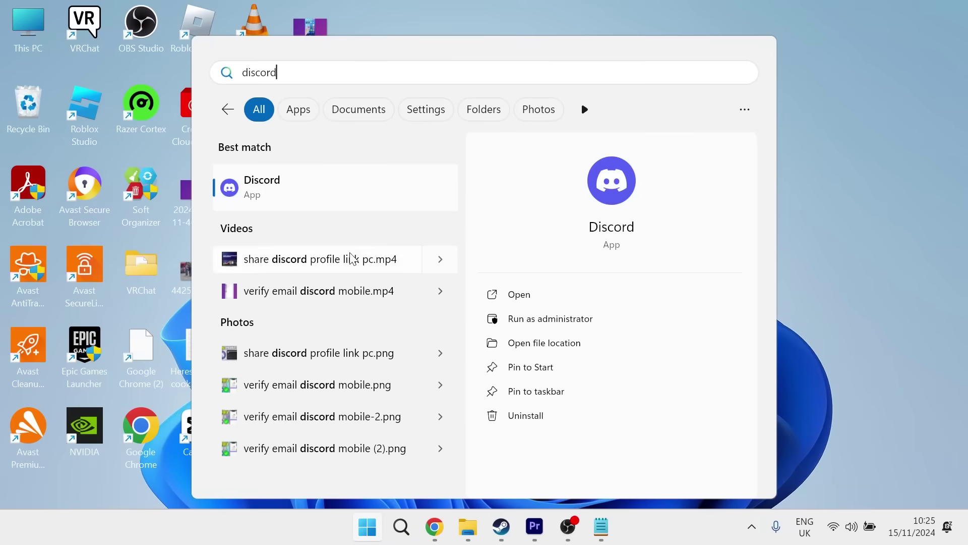
click(355, 186)
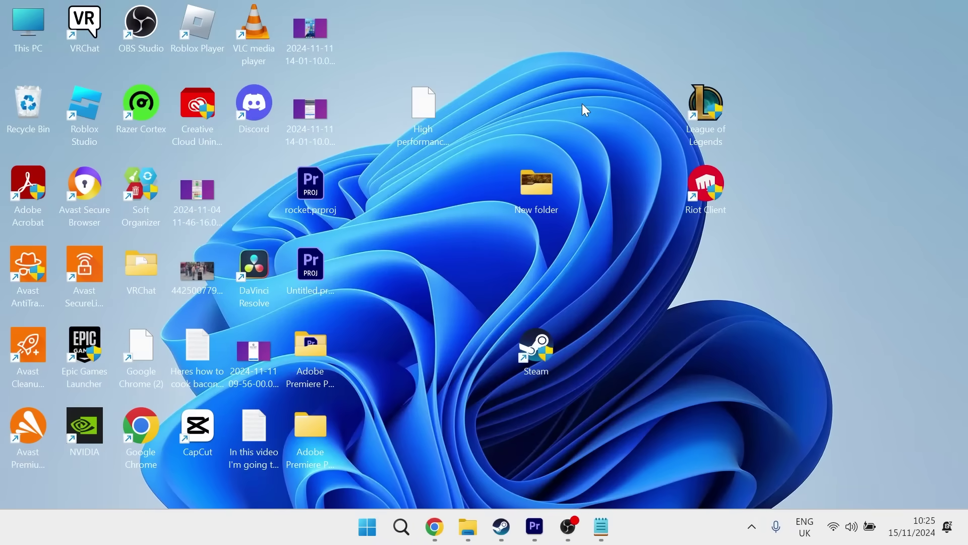
key(super)
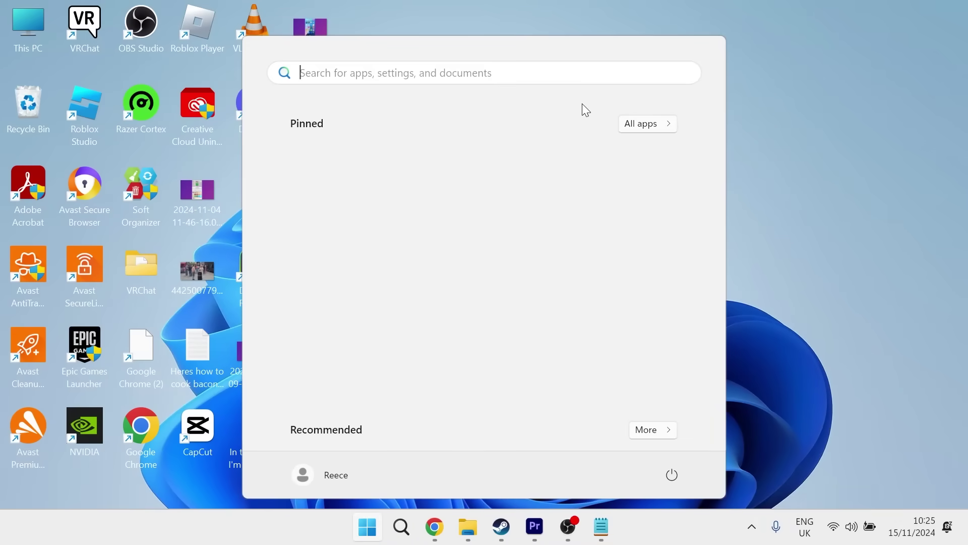
text(windows de)
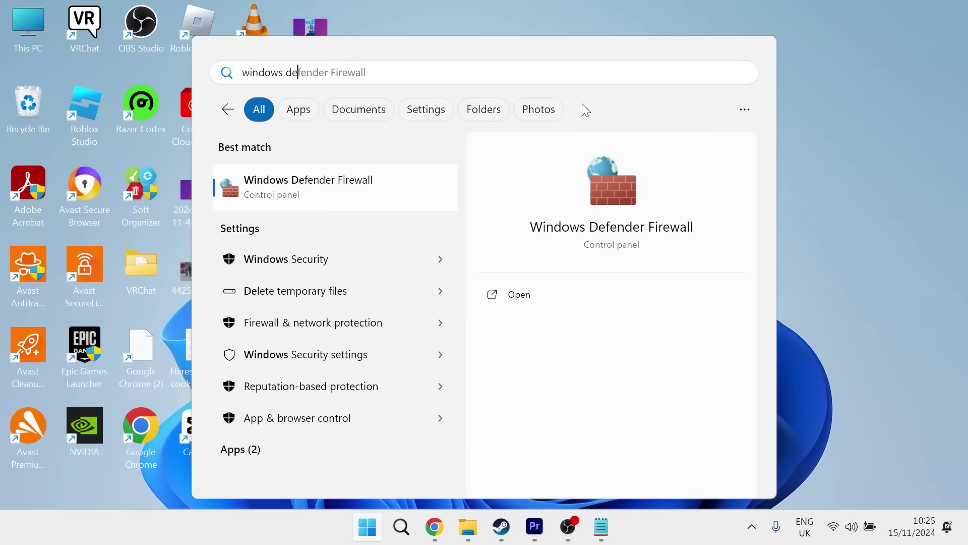
Turn Windows Defender Firewall off for private and public networks, then minimise it.
click(350, 201)
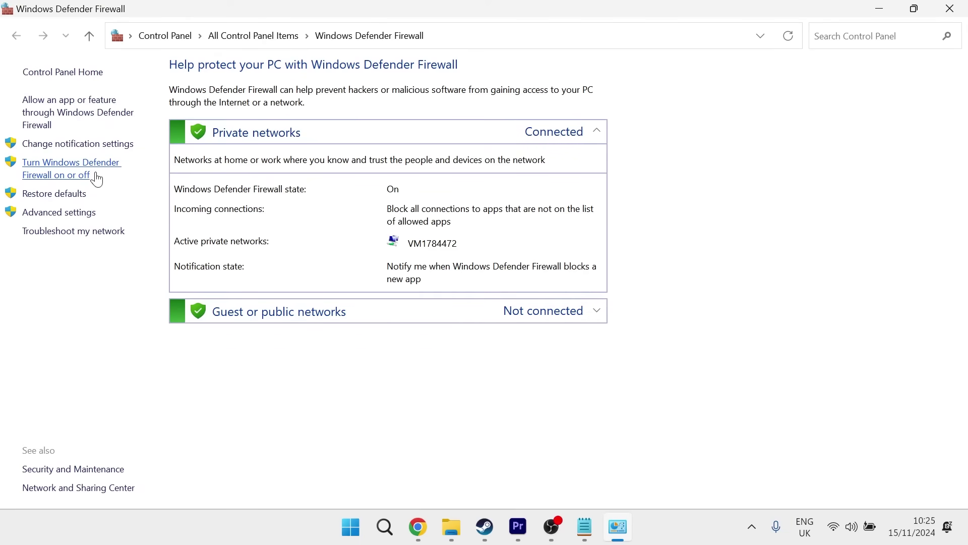
click(96, 179)
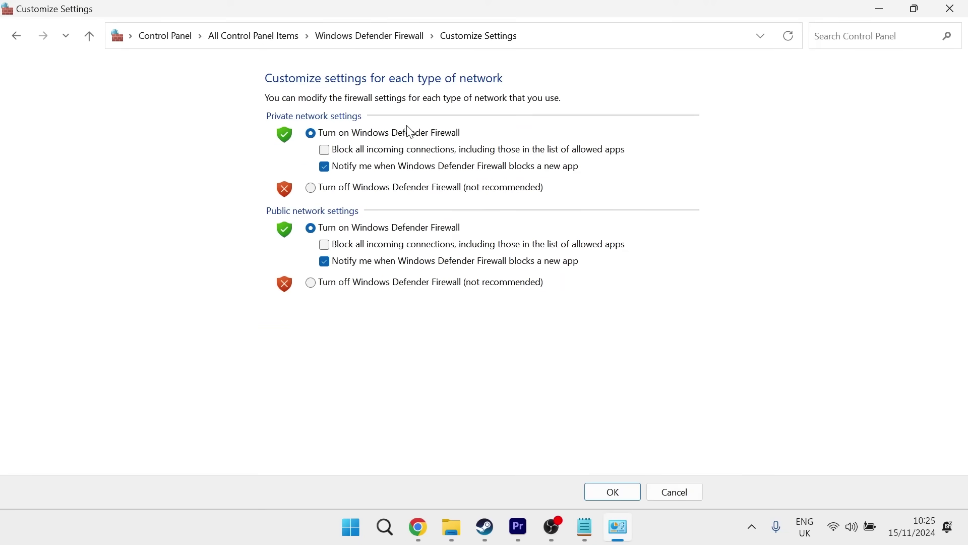
click(311, 190)
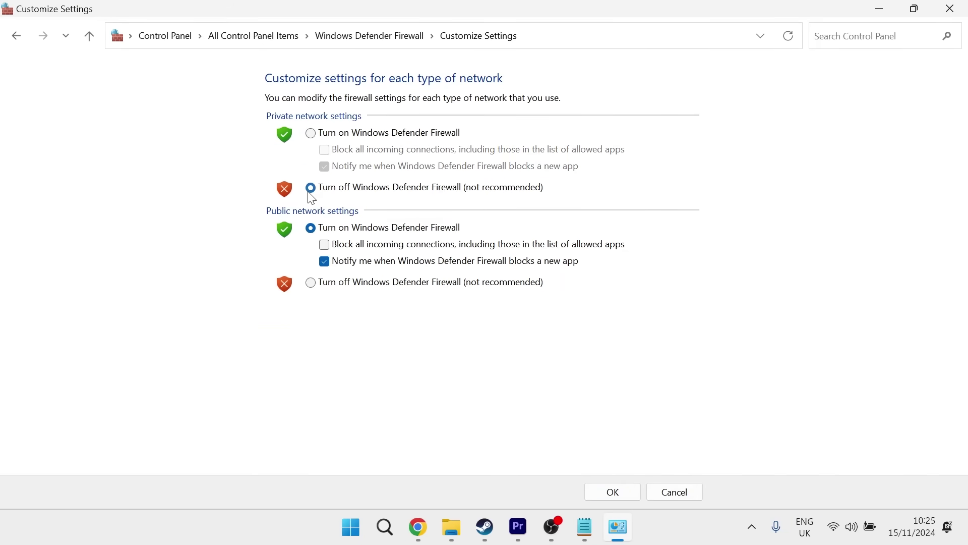
click(312, 285)
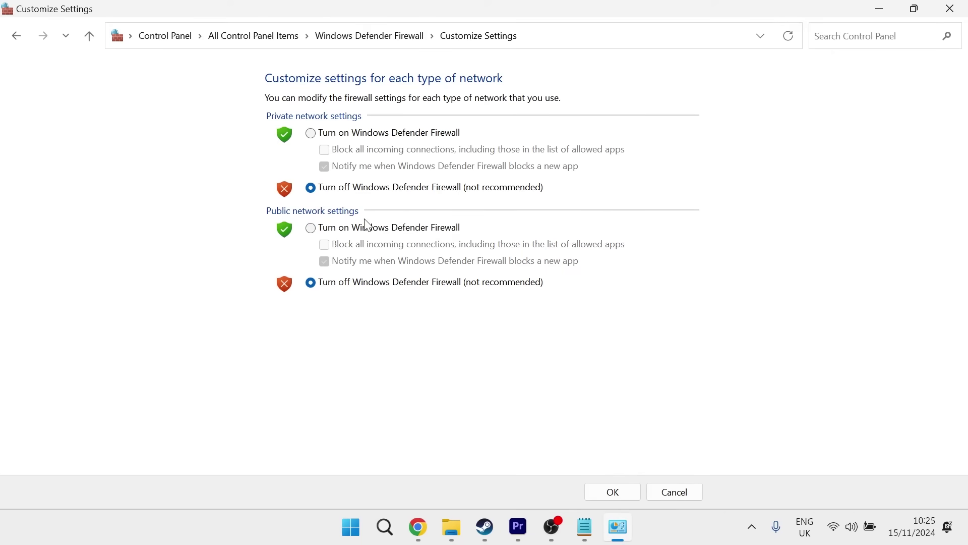
click(611, 491)
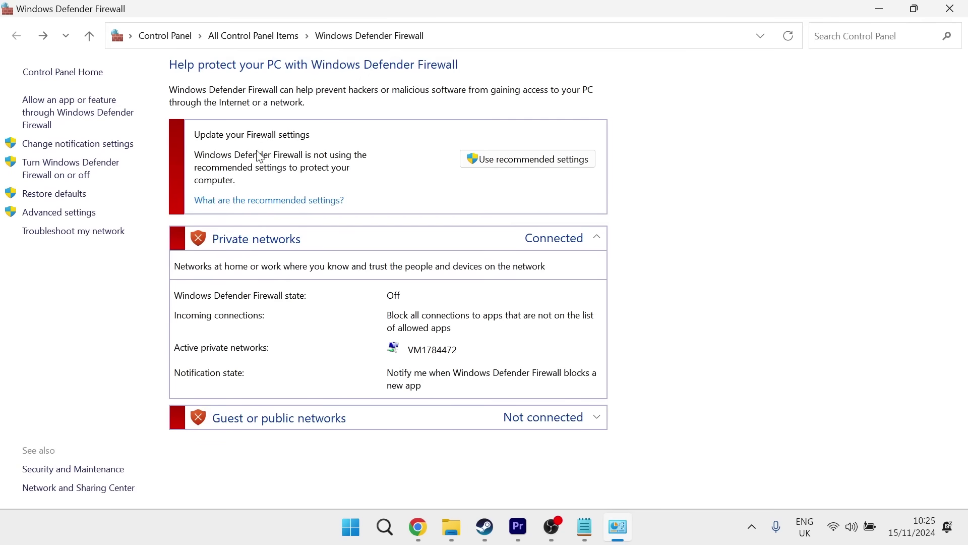
click(879, 8)
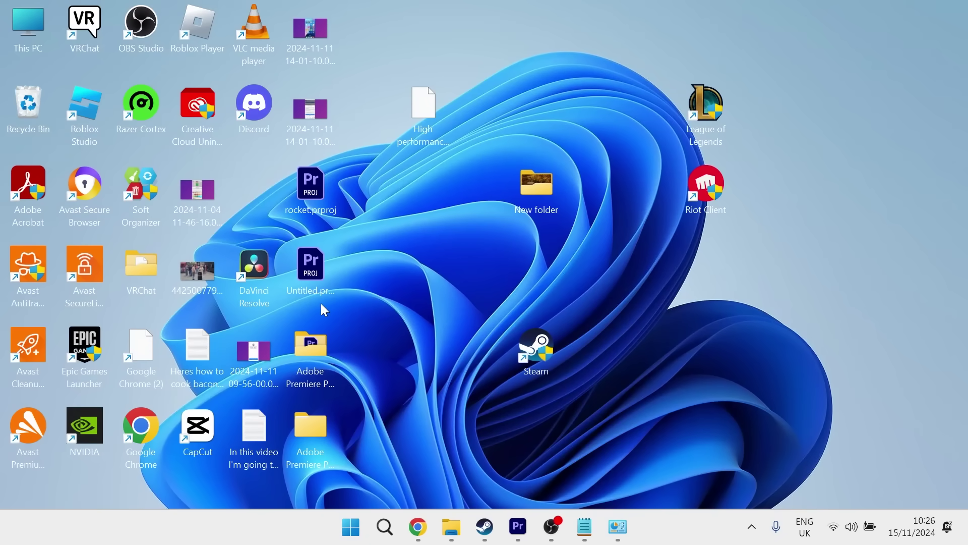
key(super)
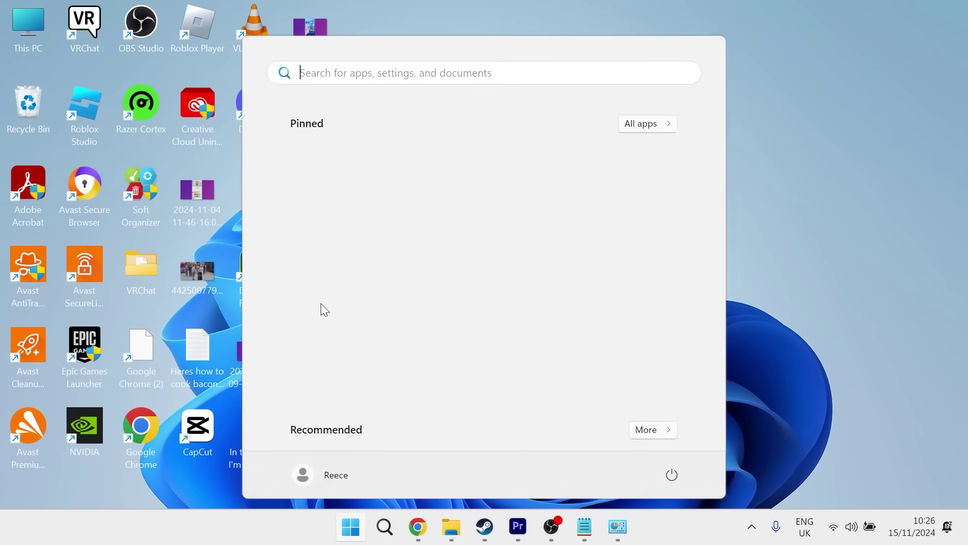
text(settings)
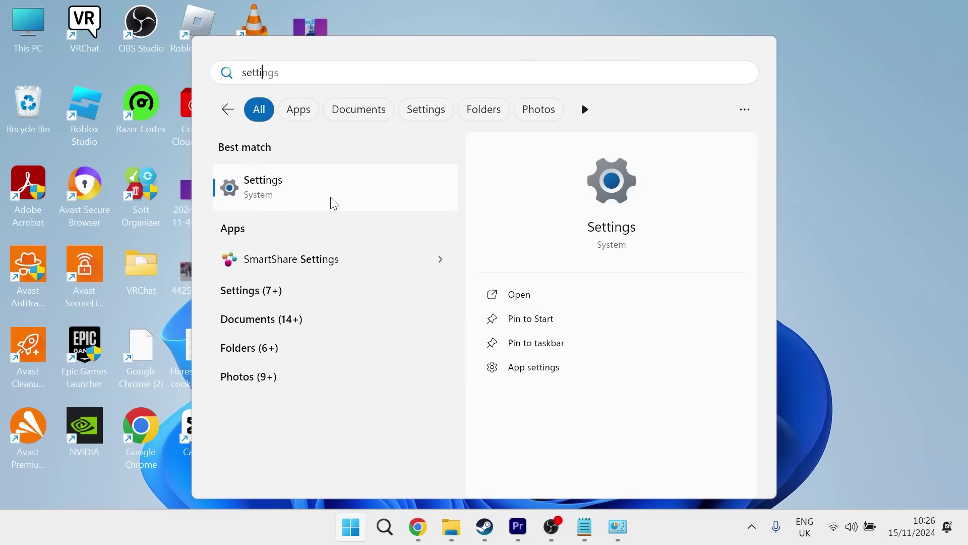
Uninstall Discord from Settings > Apps > Installed apps and confirm the removal.
click(350, 191)
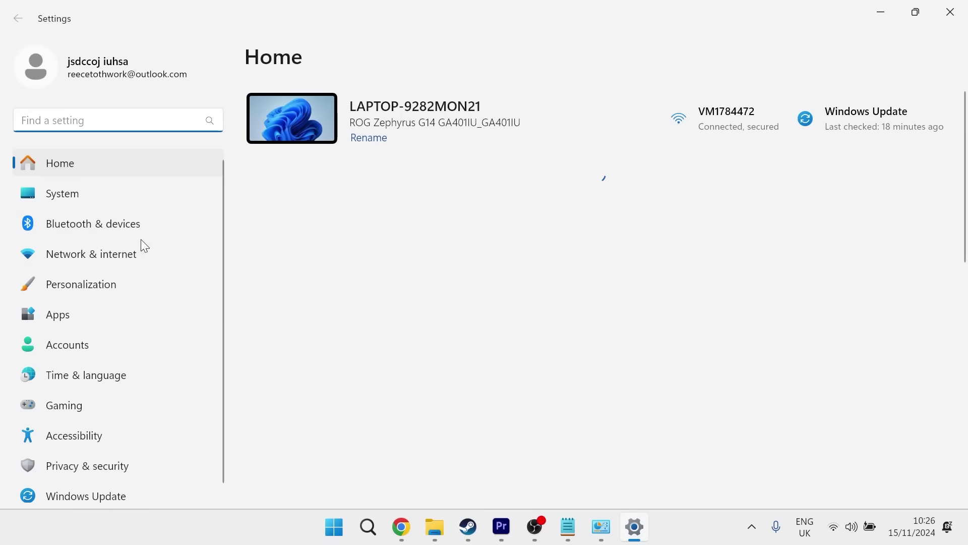
click(87, 322)
click(372, 125)
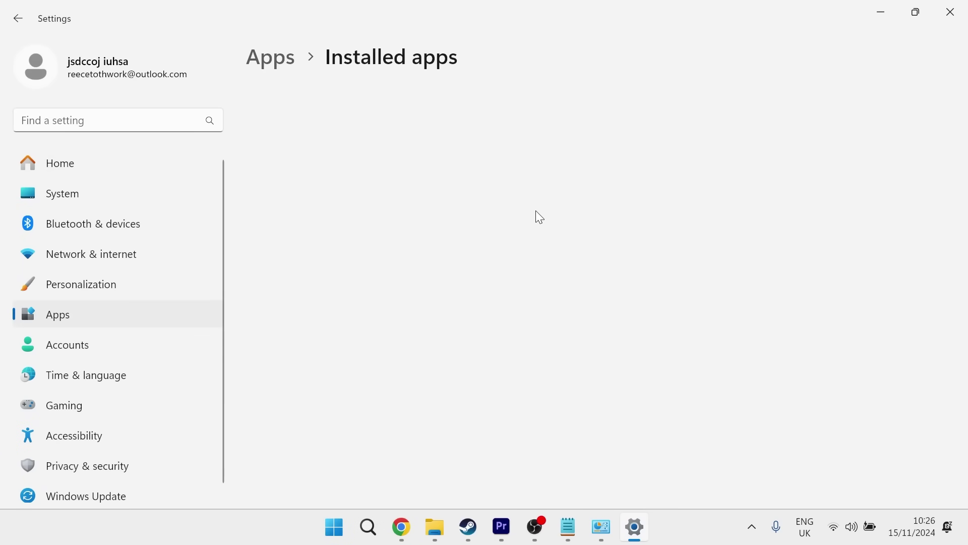
text(discor)
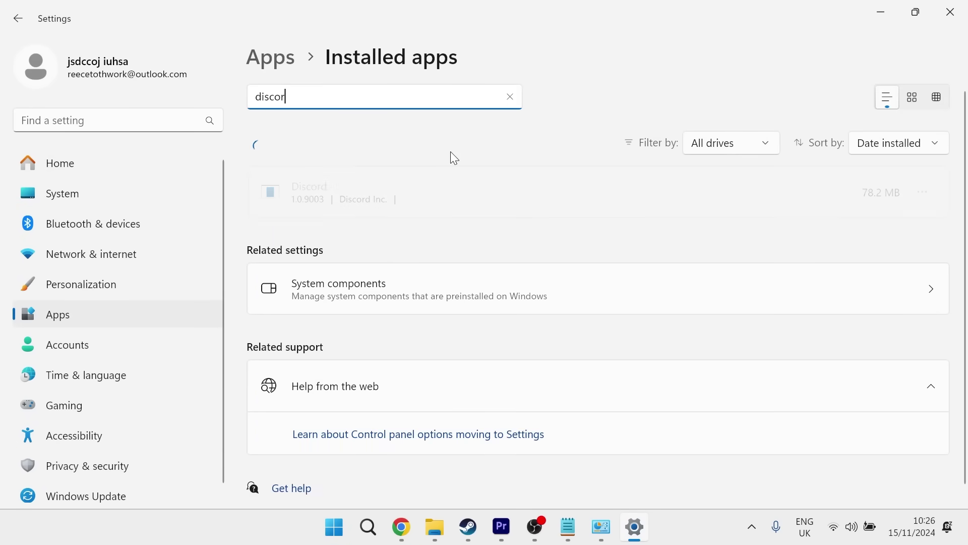
text(d)
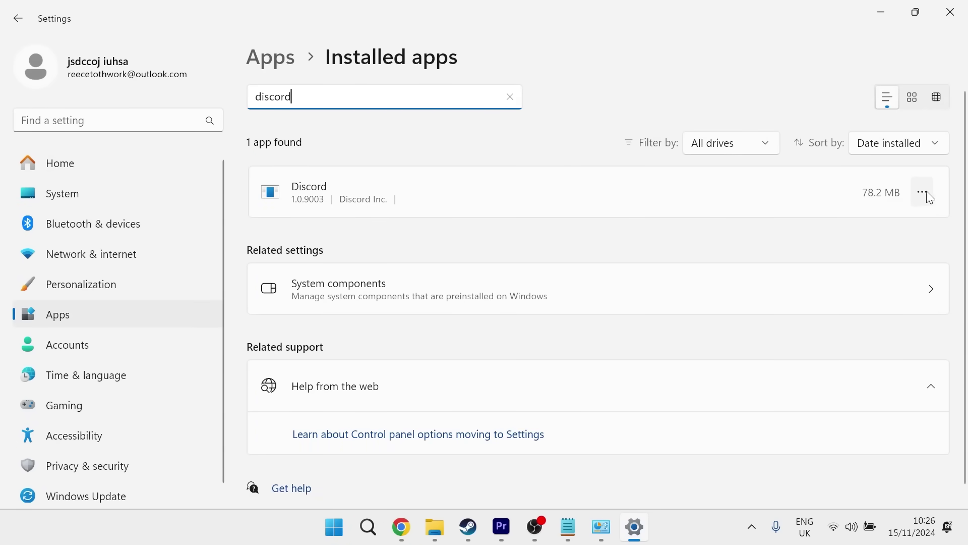
click(925, 193)
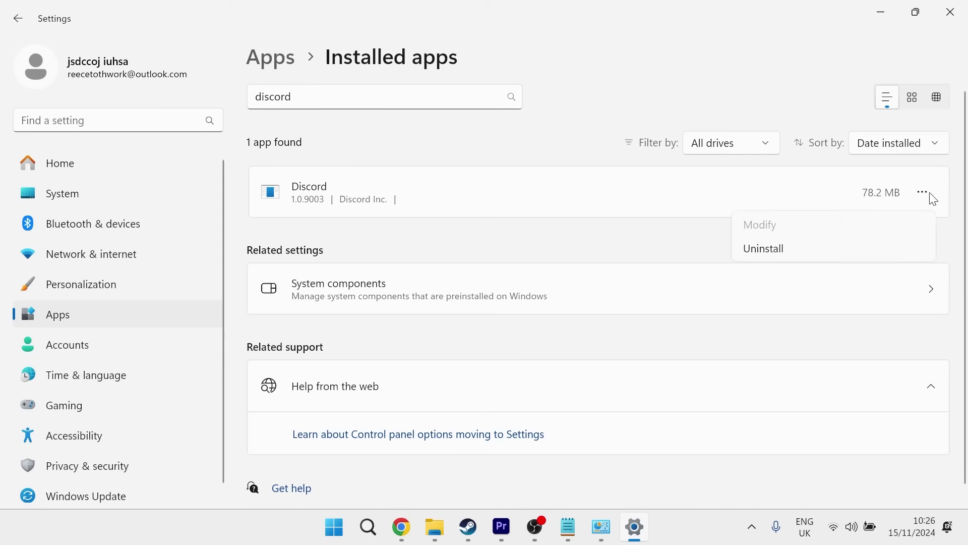
click(779, 253)
click(698, 250)
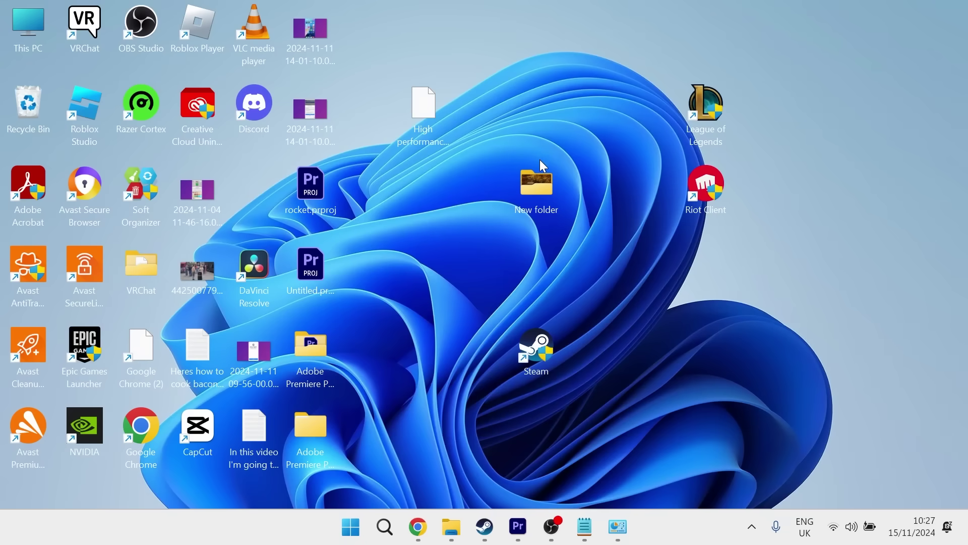
key(super)
text(micro)
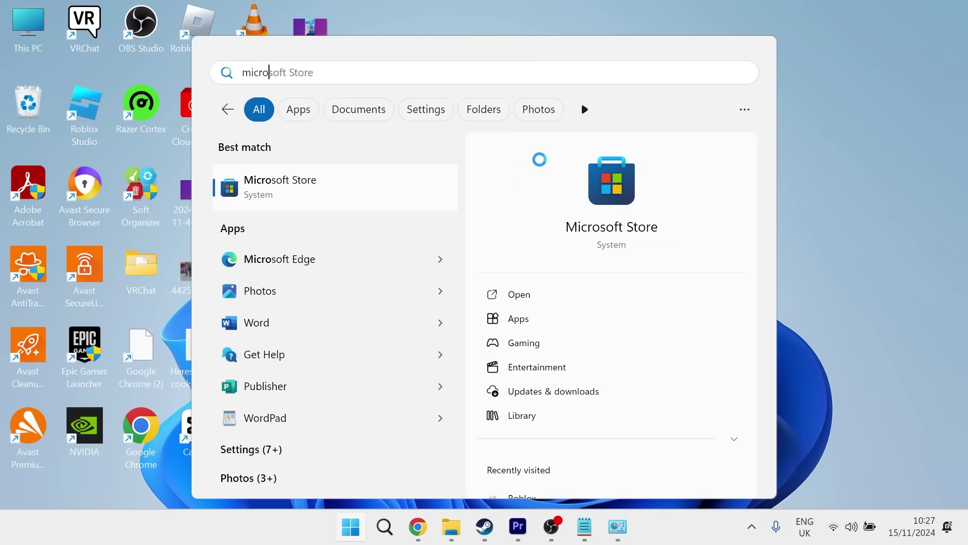
Search Microsoft Store for 'discord', open its installed app page, then close the Store.
click(371, 204)
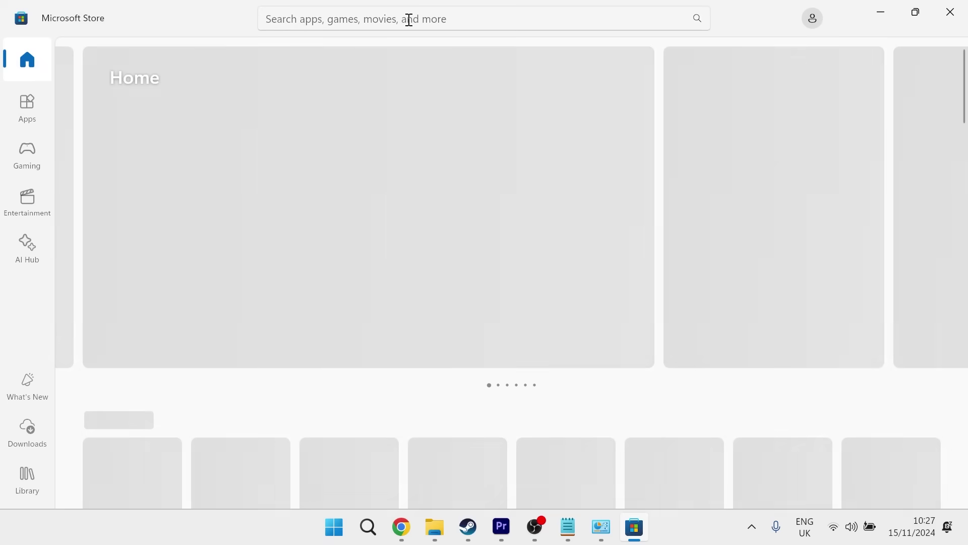
click(409, 20)
text(discord)
key(Return)
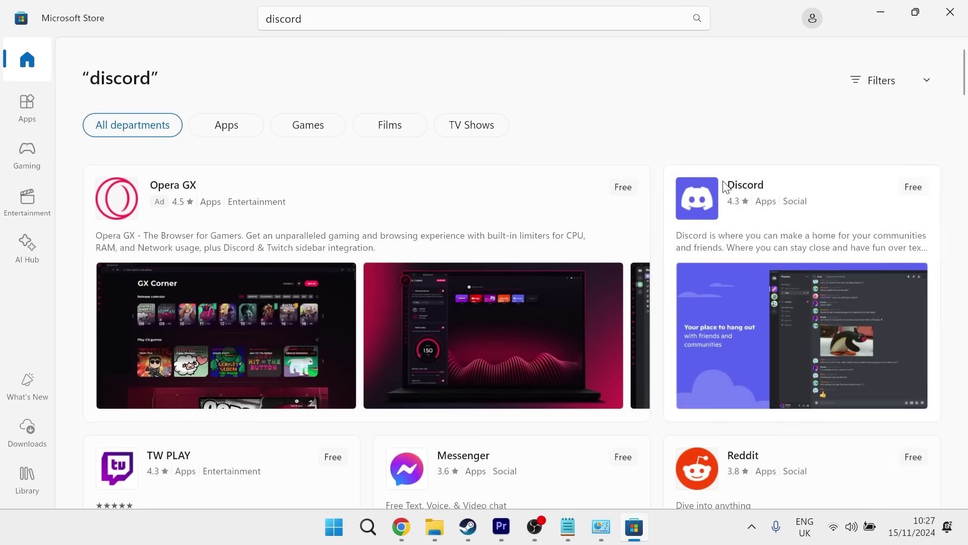
click(796, 185)
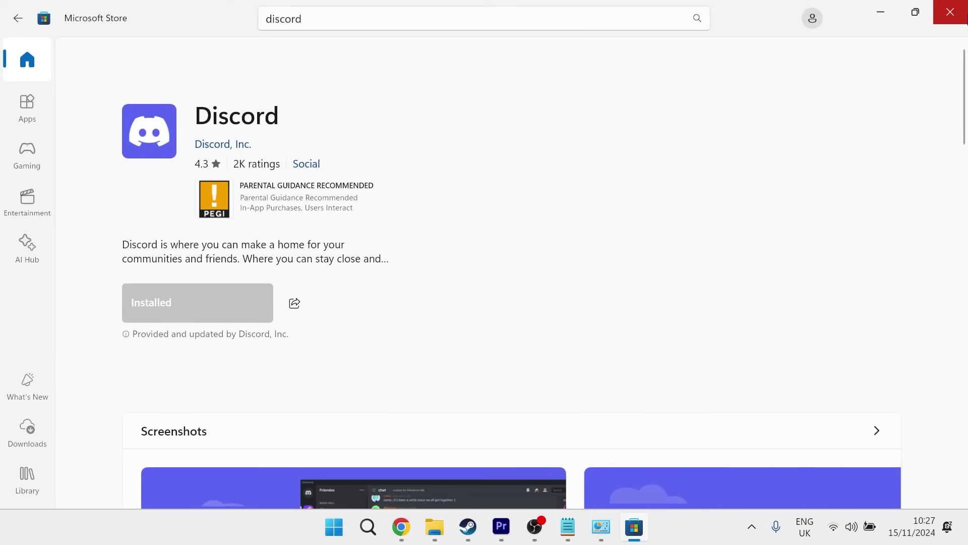
click(964, 17)
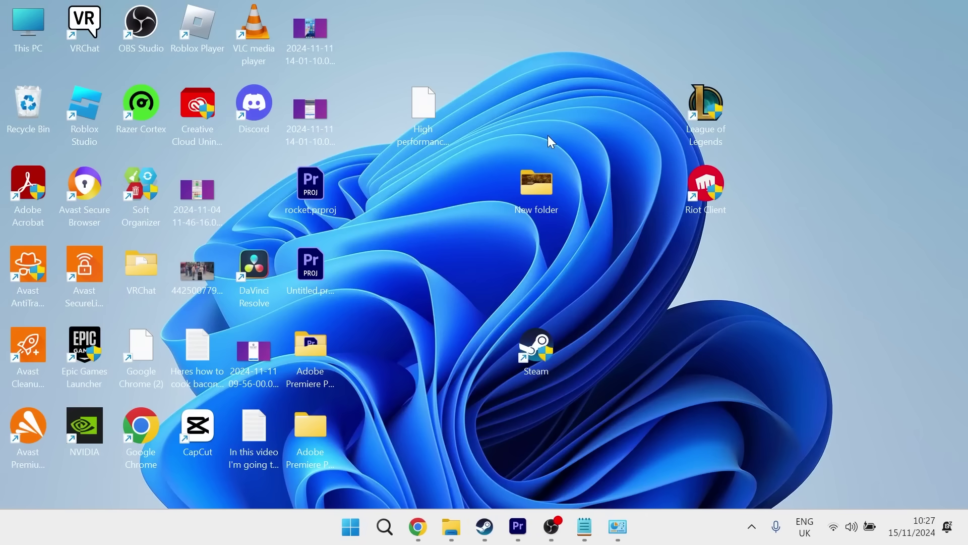